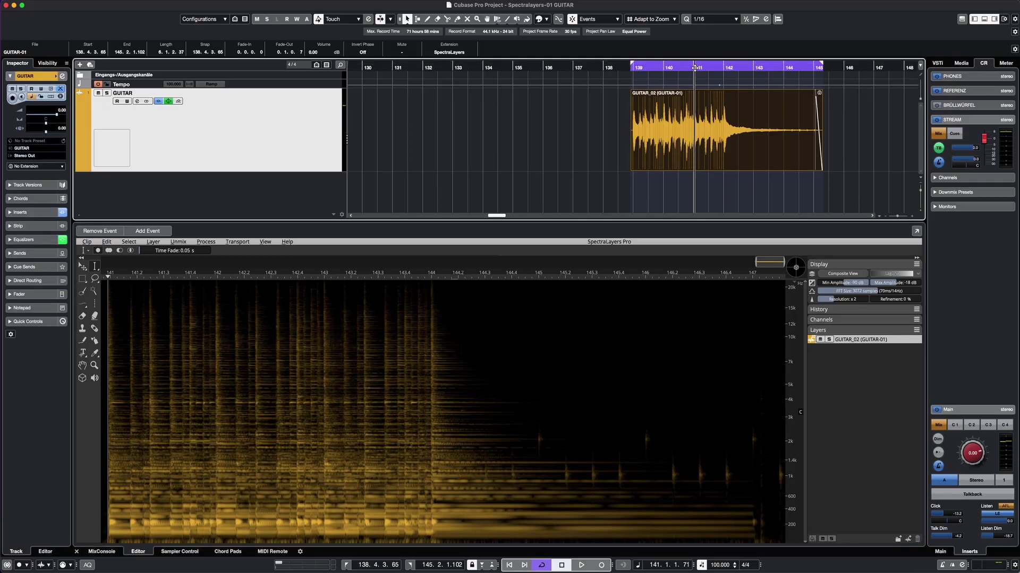
# Step: Play back the guitar recording to hear it before unmixing
pyautogui.press('space')
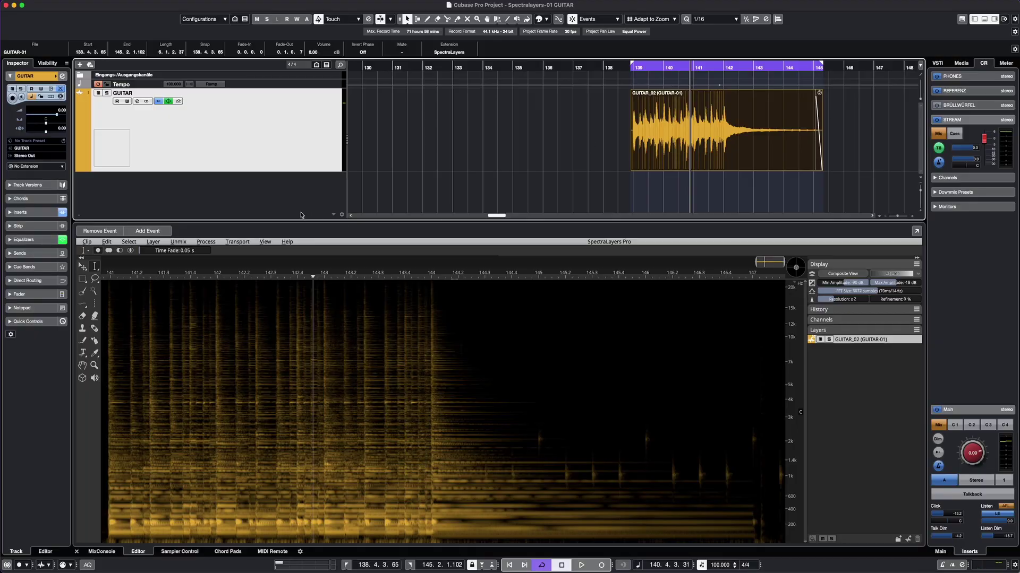
# Step: Choose Unmix > Song to split the clip into Drums, Guitar and Non-Unmixed layers
pyautogui.click(179, 242)
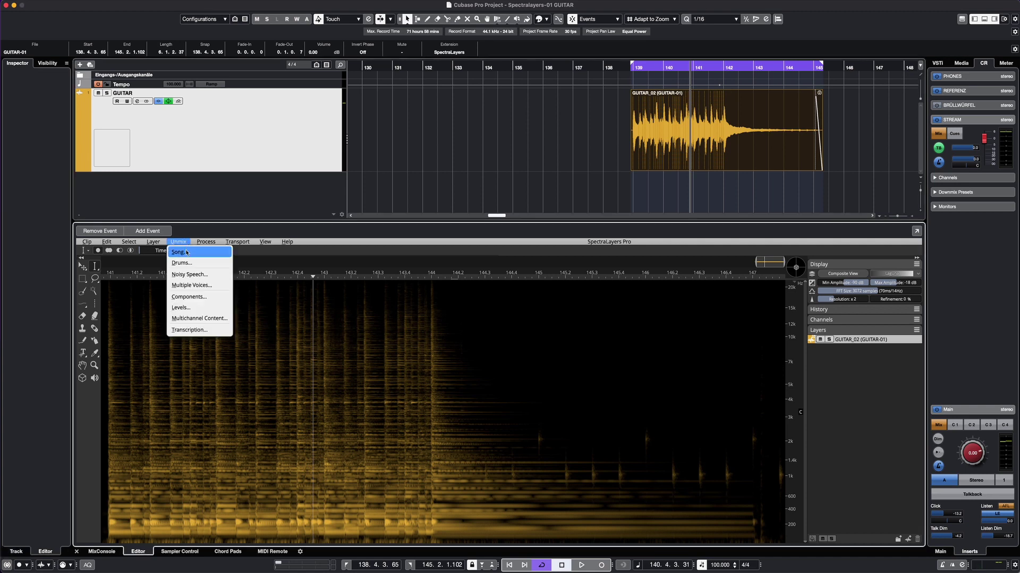
pyautogui.press('Return')
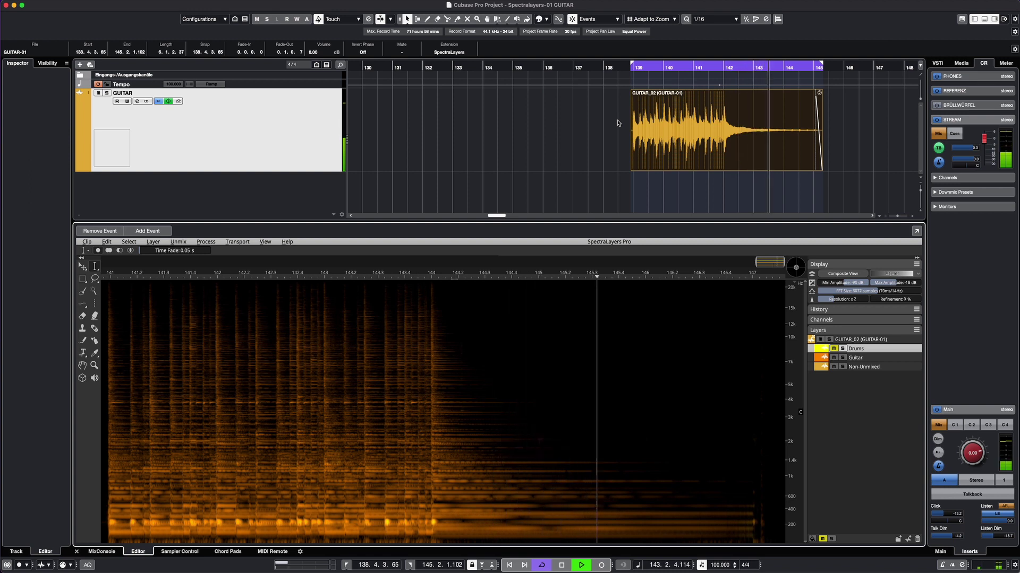
# Step: Stop playback and pick the Eraser tool with a Round Brush
pyautogui.press('space')
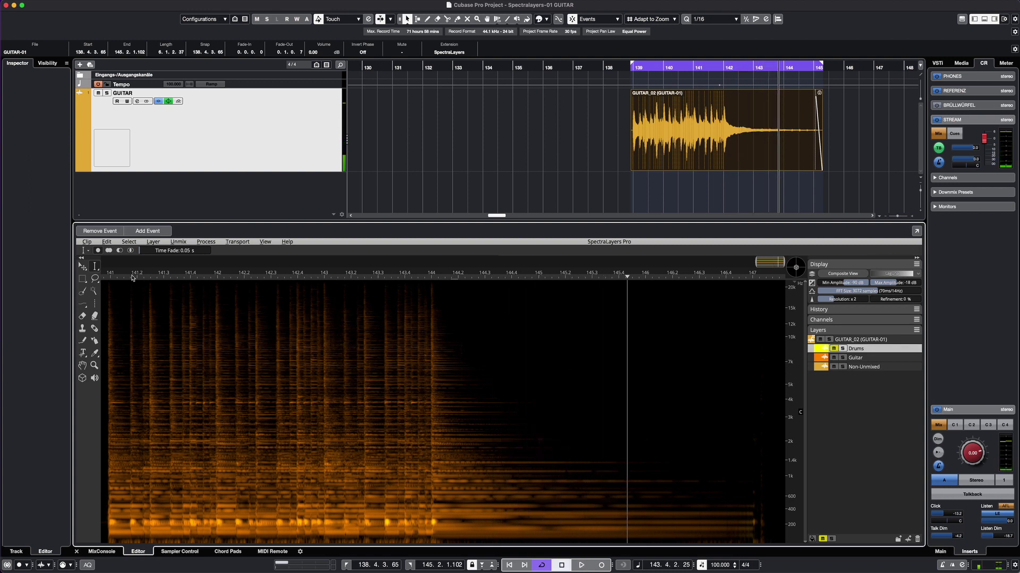
pyautogui.click(82, 316)
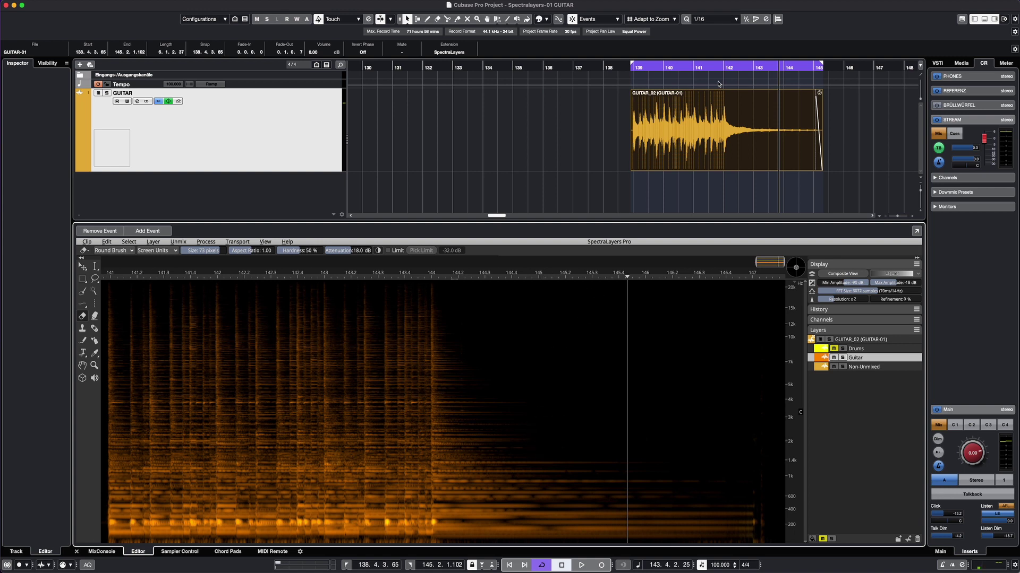
# Step: Move the playhead to bar 141 and play the isolated Guitar layer from there
pyautogui.click(695, 67)
pyautogui.press('space')
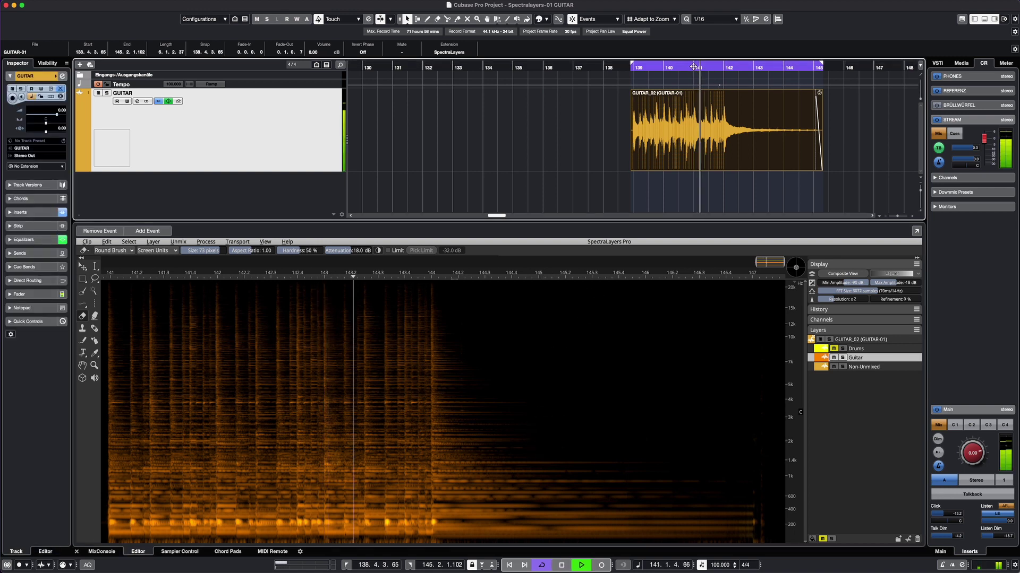